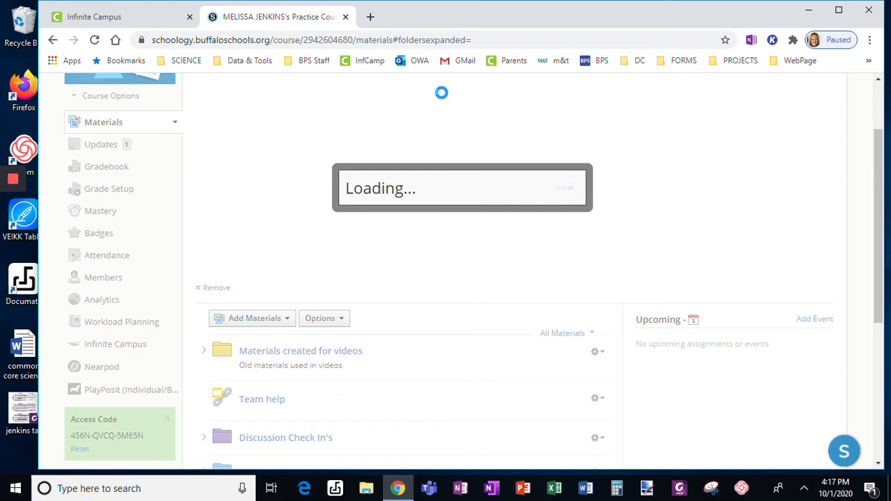
Enter the assignment description 'This is a test assignment' under the name Test Kami Out.
{"action": "left_click_drag", "start_coordinate": [880, 183], "coordinate": [880, 119]}
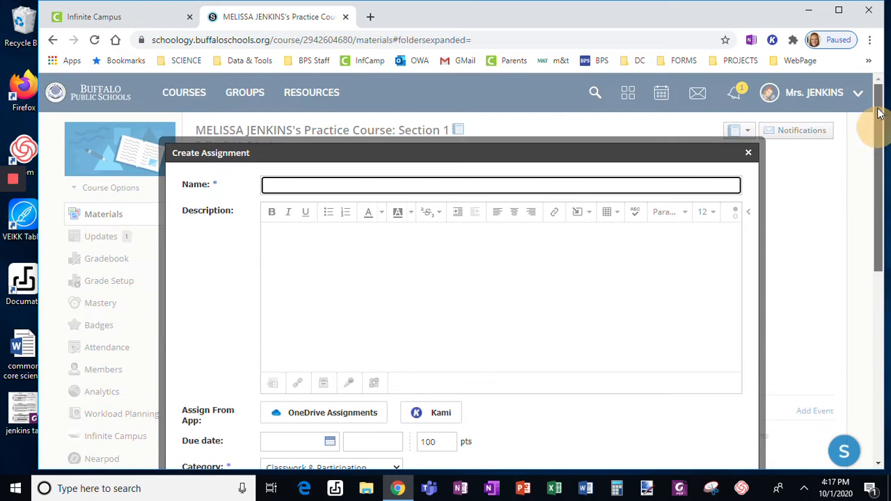
{"action": "scroll", "coordinate": [870, 164], "scroll_direction": "down", "scroll_amount": 1}
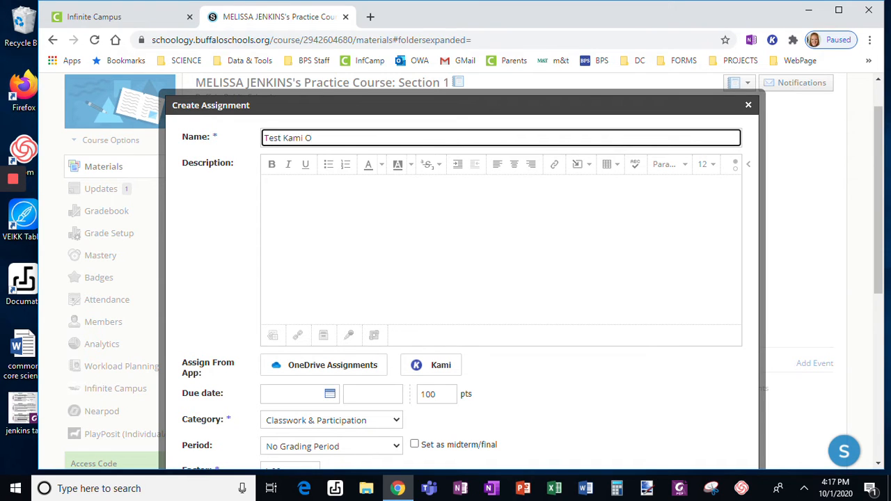
{"action": "left_click", "coordinate": [444, 202]}
{"action": "type", "text": "This is a test assignment"}
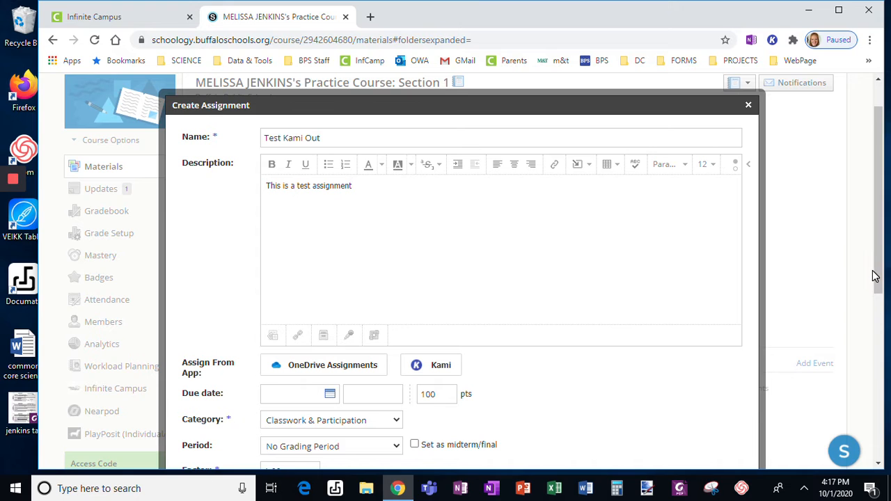
Choose a grading category from the Category dropdown.
{"action": "left_click_drag", "start_coordinate": [878, 273], "coordinate": [884, 299]}
{"action": "scroll", "coordinate": [599, 302], "scroll_direction": "down", "scroll_amount": 1}
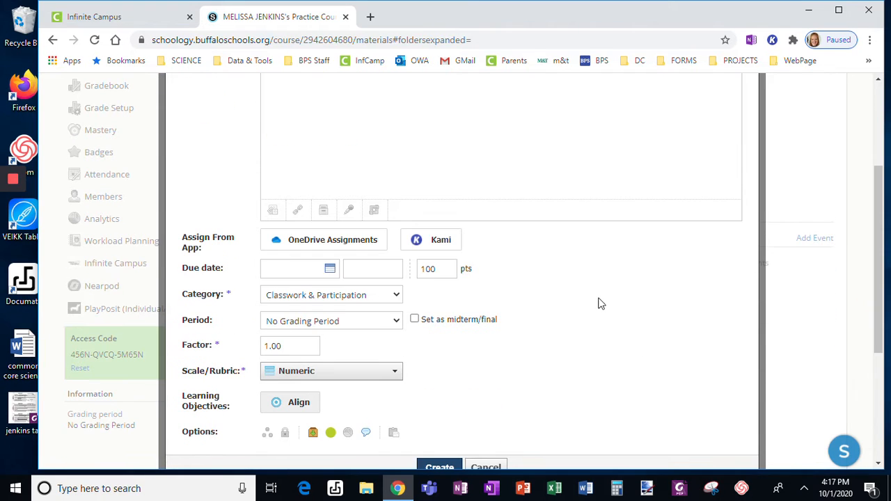
{"action": "left_click", "coordinate": [365, 294]}
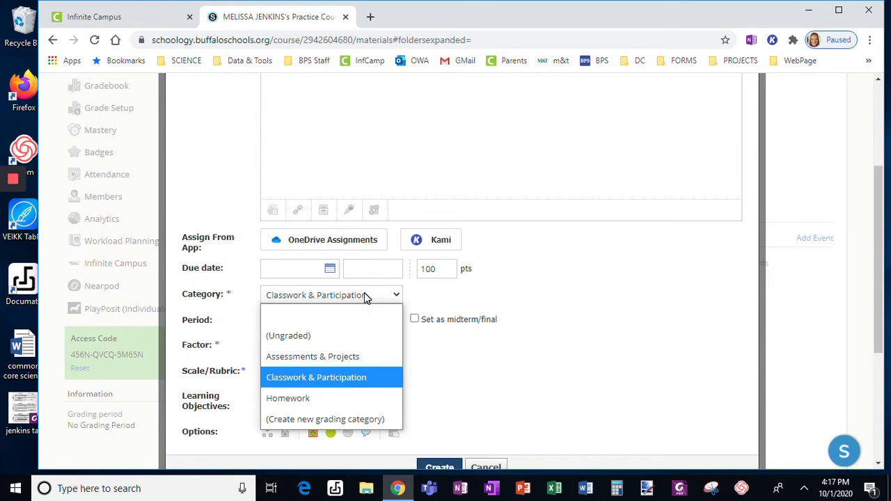
{"action": "left_click", "coordinate": [335, 318]}
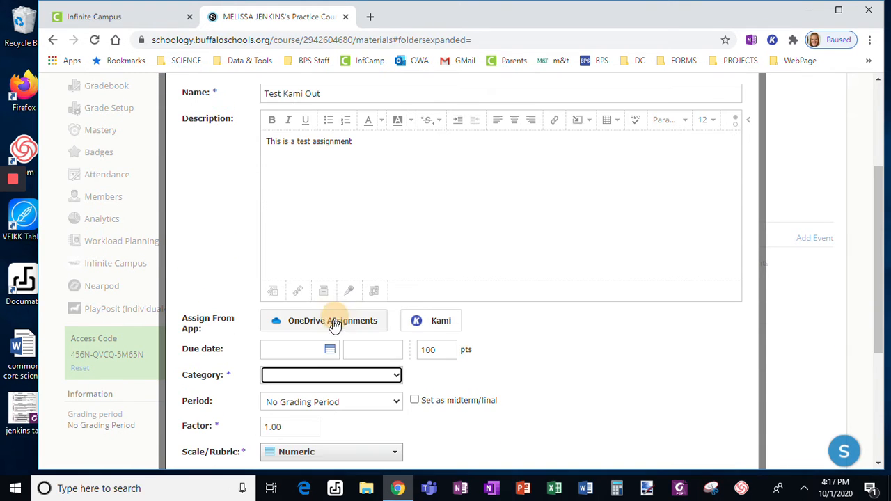
{"action": "left_click", "coordinate": [334, 377]}
Set the category to (Ungraded) and start attaching a Kami file.
{"action": "left_click", "coordinate": [308, 273]}
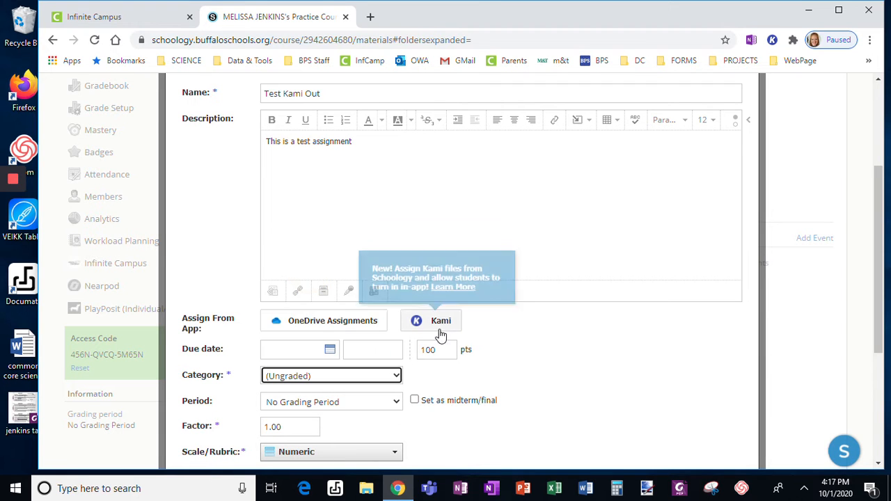
{"action": "left_click", "coordinate": [440, 321]}
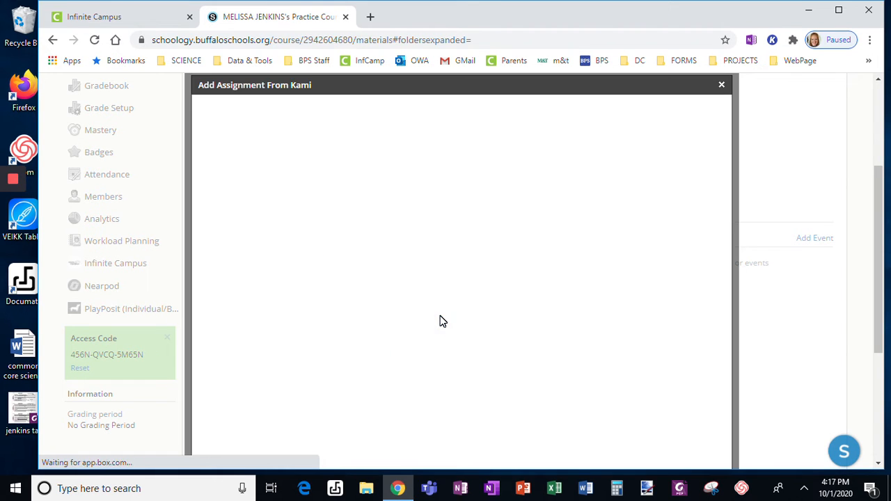
{"action": "left_click_drag", "start_coordinate": [875, 269], "coordinate": [878, 296]}
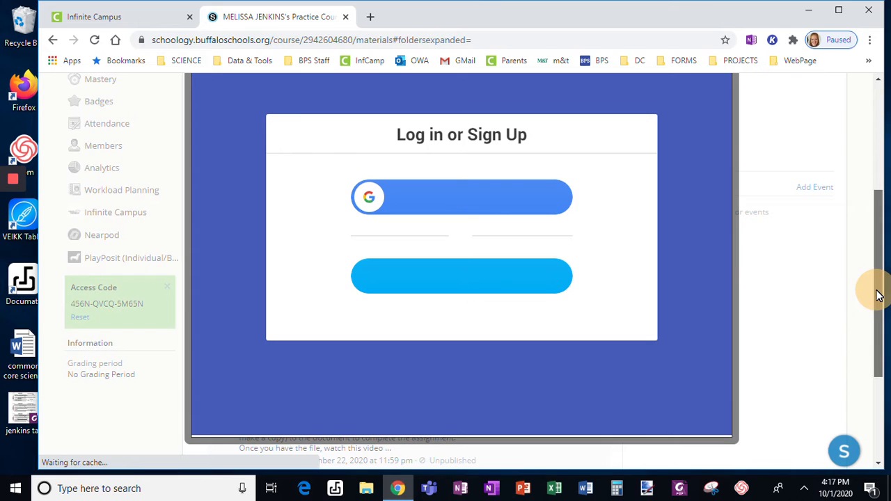
Sign in to Kami with the school Google account e-mail.
{"action": "left_click", "coordinate": [488, 200]}
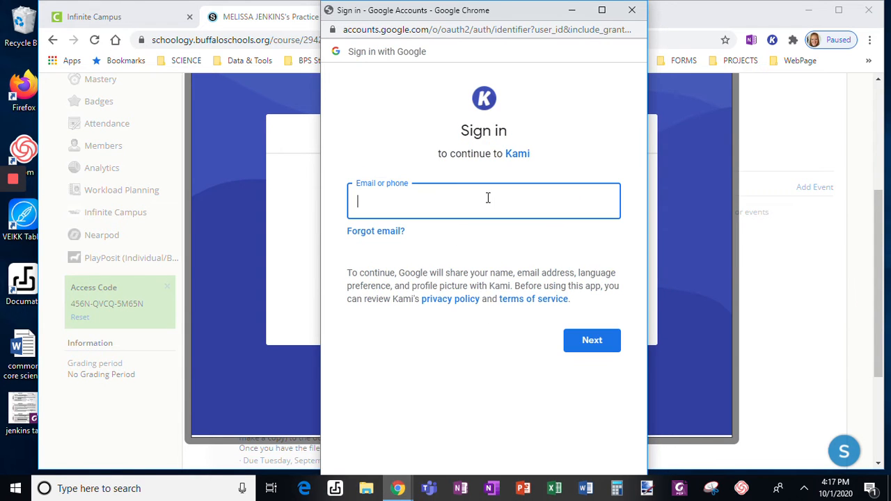
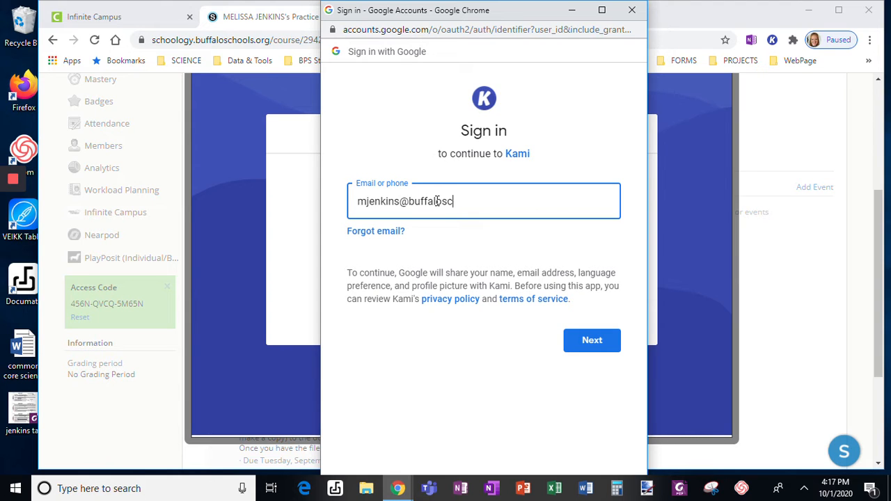
{"action": "key", "text": "Return"}
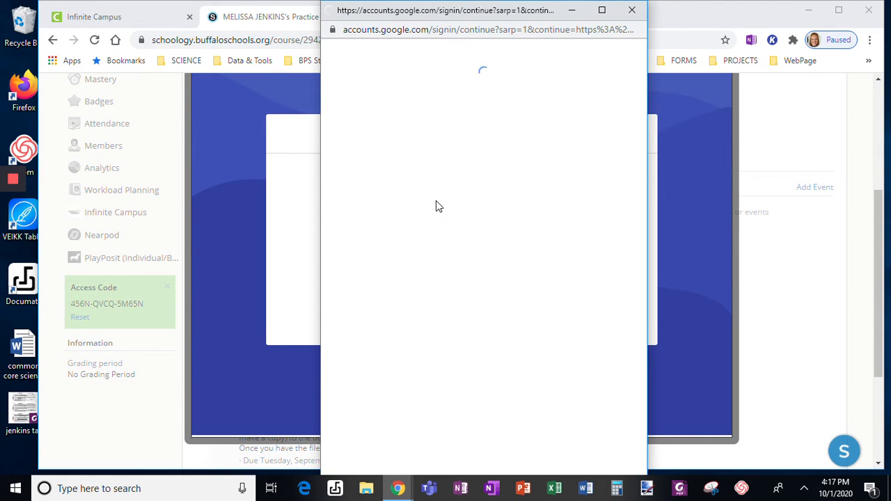
{"action": "left_click", "coordinate": [575, 215]}
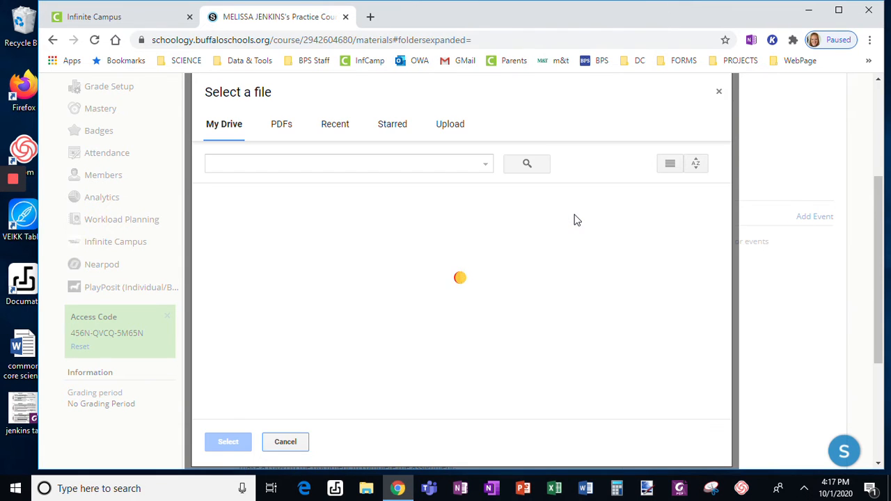
Select Skin Color Interactive Worksheet HHMI.pdf from Recent files as the attachment.
{"action": "left_click", "coordinate": [332, 124]}
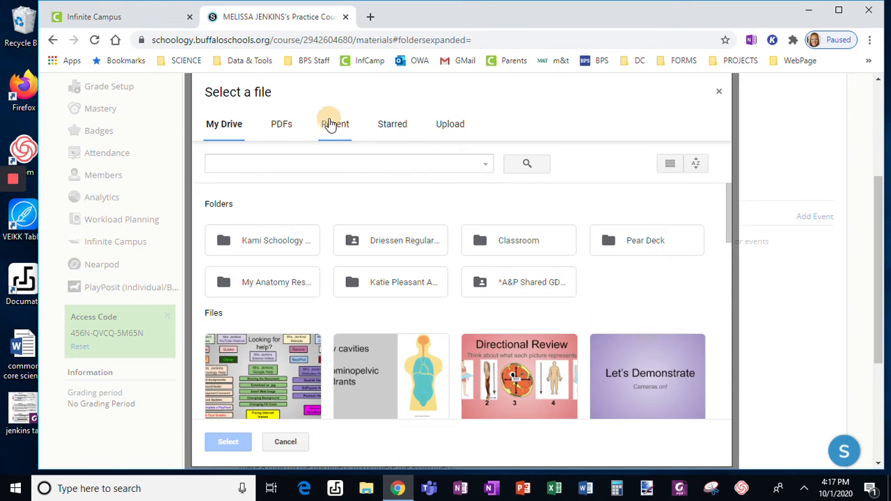
{"action": "left_click", "coordinate": [324, 155]}
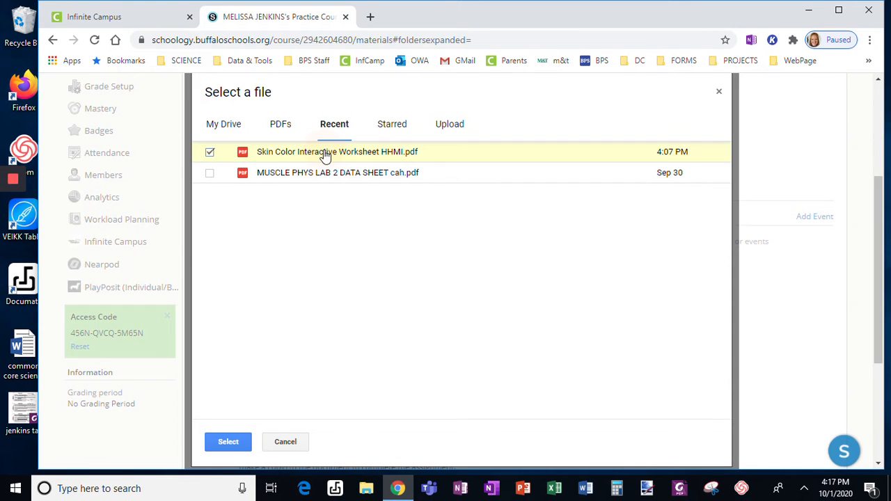
{"action": "left_click", "coordinate": [237, 445]}
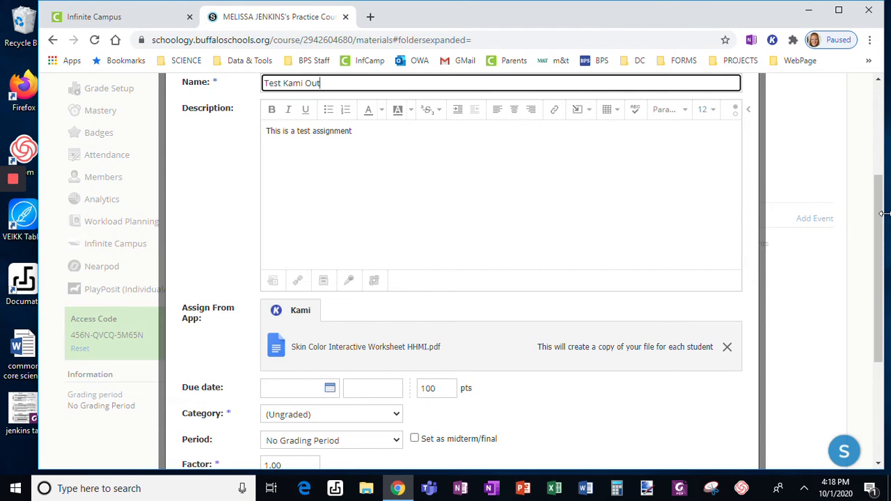
Create the assignment so Test Kami Out appears in the course materials.
{"action": "left_click_drag", "start_coordinate": [878, 219], "coordinate": [875, 284]}
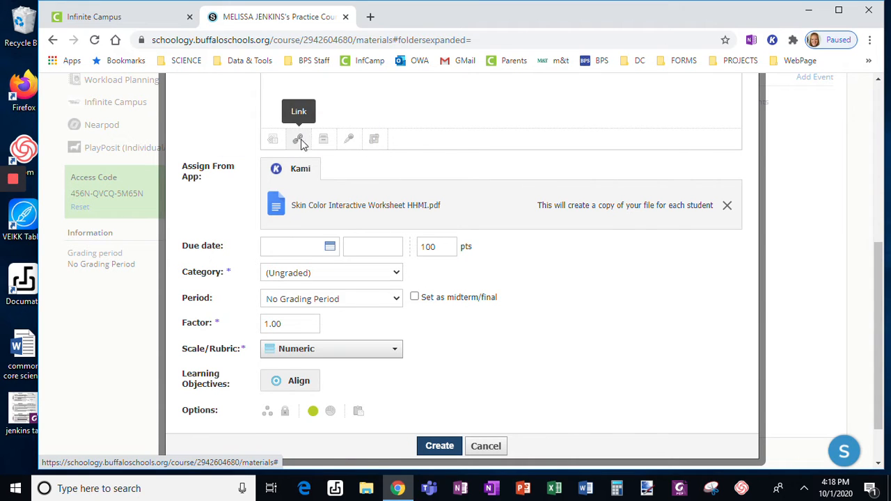
{"action": "left_click", "coordinate": [444, 447]}
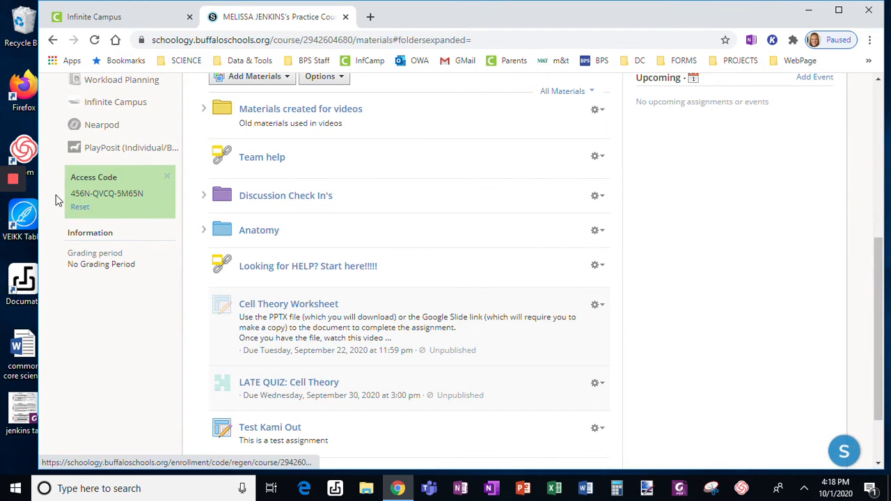
{"action": "mouse_move", "coordinate": [11, 181]}
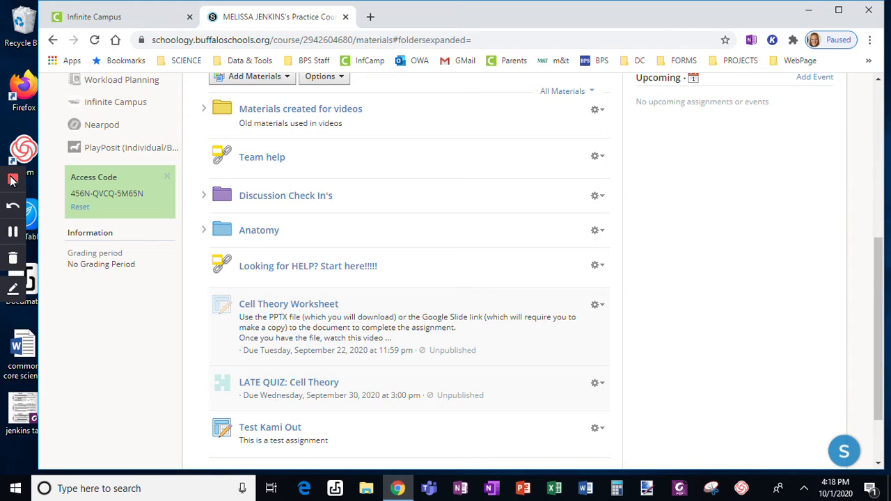
{"action": "left_click", "coordinate": [12, 233]}
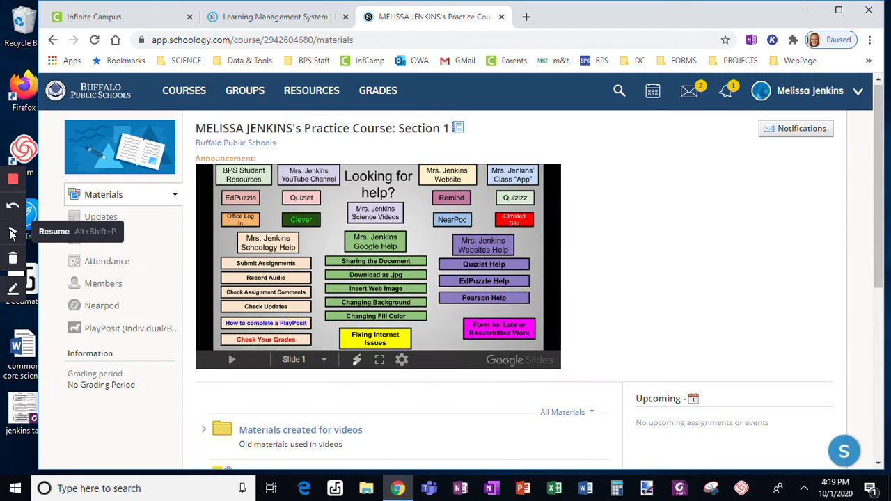
As the student, open Test Kami Out from Materials and launch its worksheet with Kami.
{"action": "left_click", "coordinate": [10, 232]}
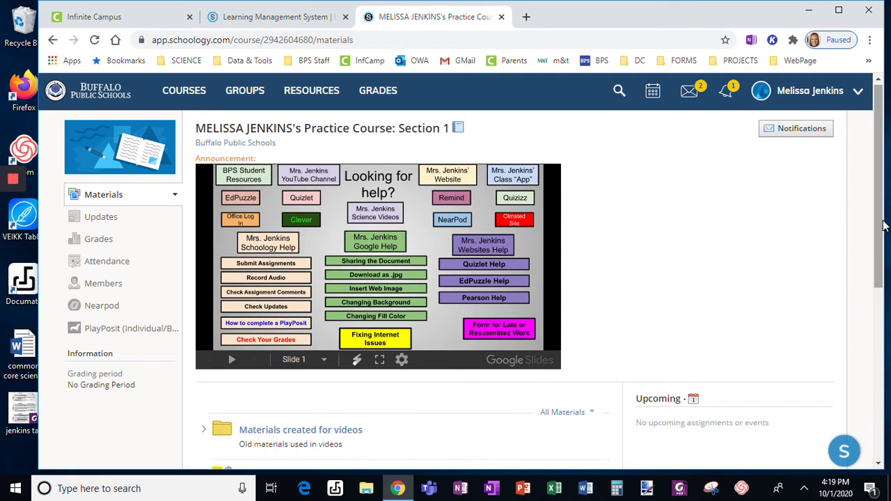
{"action": "left_click_drag", "start_coordinate": [880, 218], "coordinate": [873, 360]}
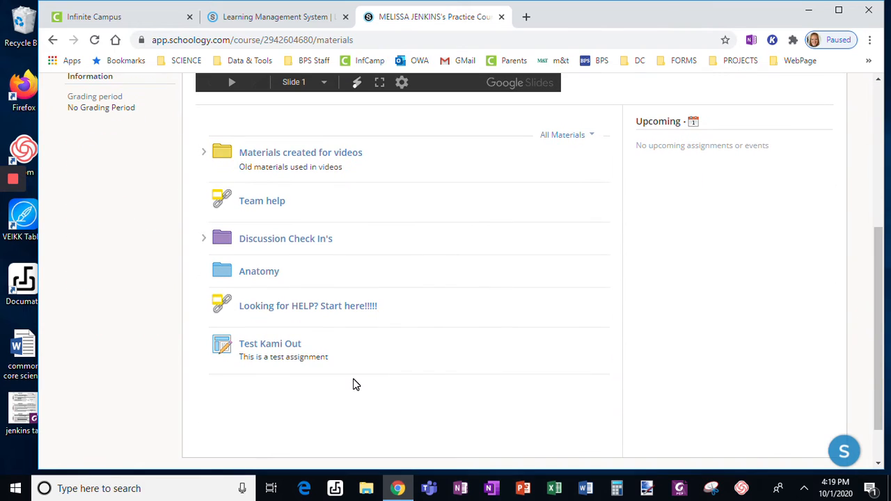
{"action": "left_click", "coordinate": [268, 345]}
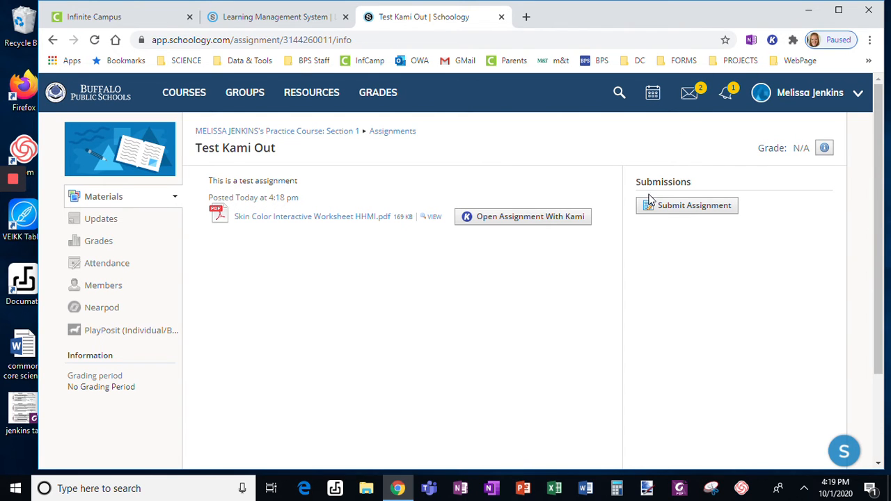
{"action": "left_click", "coordinate": [550, 221]}
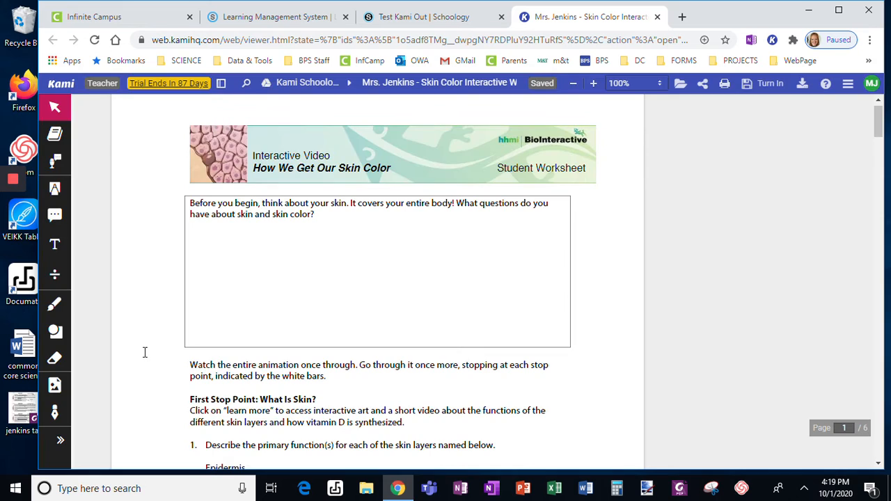
Add a text box answering 'This is a great learning tool' in the first answer space.
{"action": "left_click", "coordinate": [55, 246]}
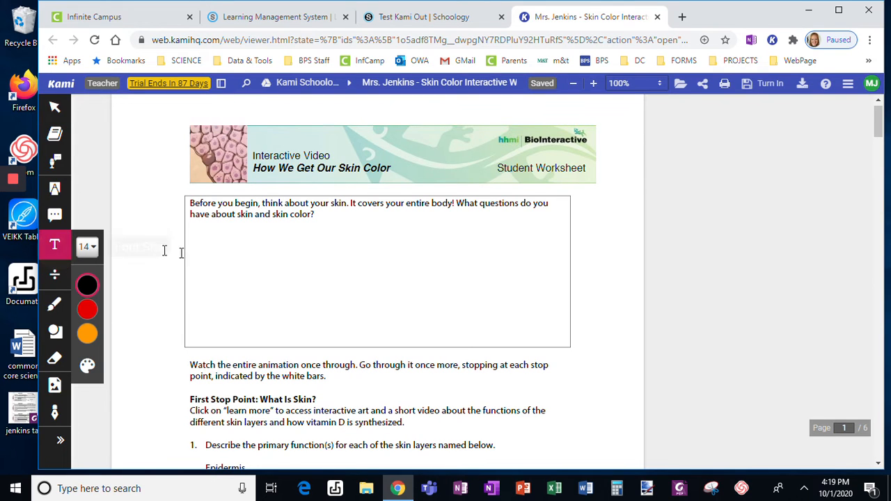
{"action": "left_click", "coordinate": [199, 247]}
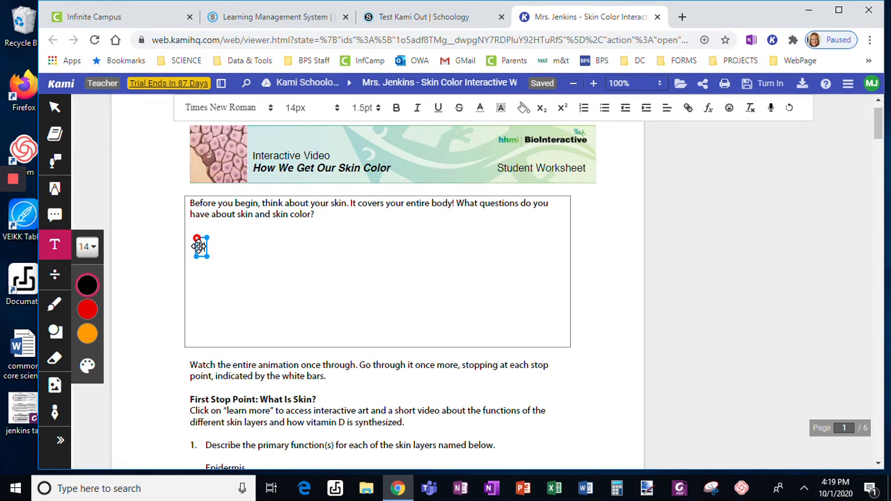
{"action": "type", "text": "This is a great learning"}
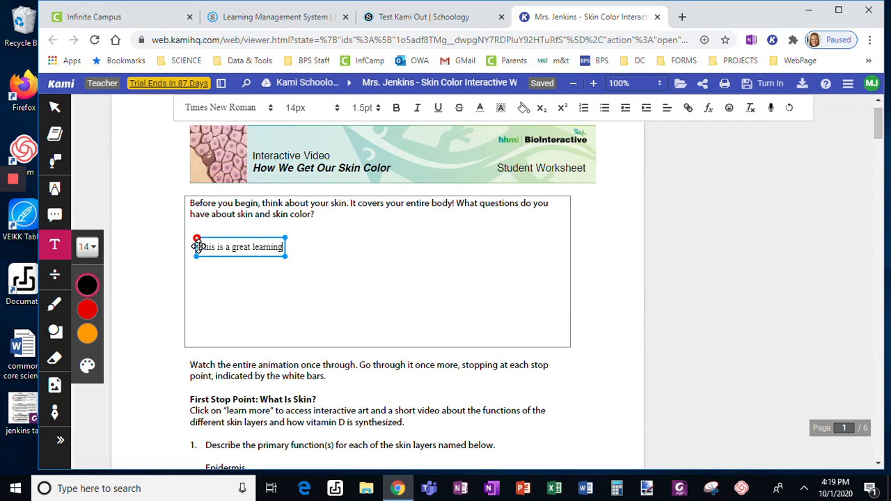
{"action": "type", "text": " tool."}
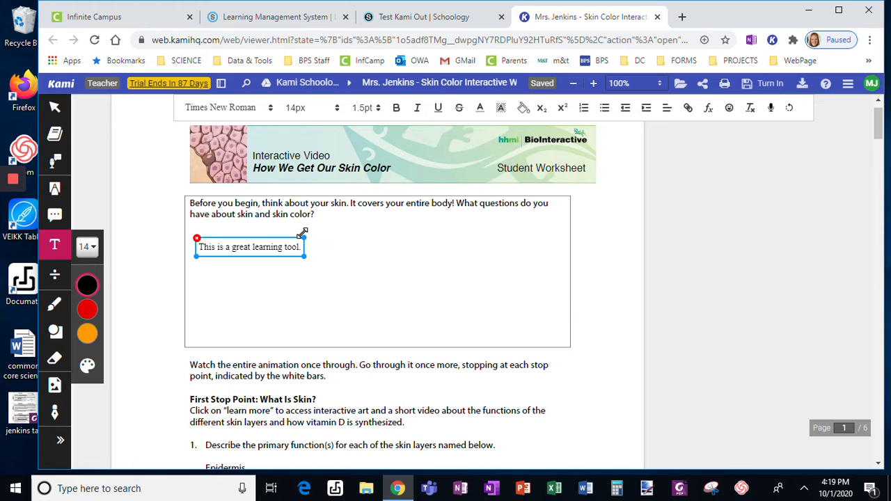
Highlight the opening prompt and box-highlight the First Stop Point paragraph, undoing a stray mark.
{"action": "left_click", "coordinate": [52, 191]}
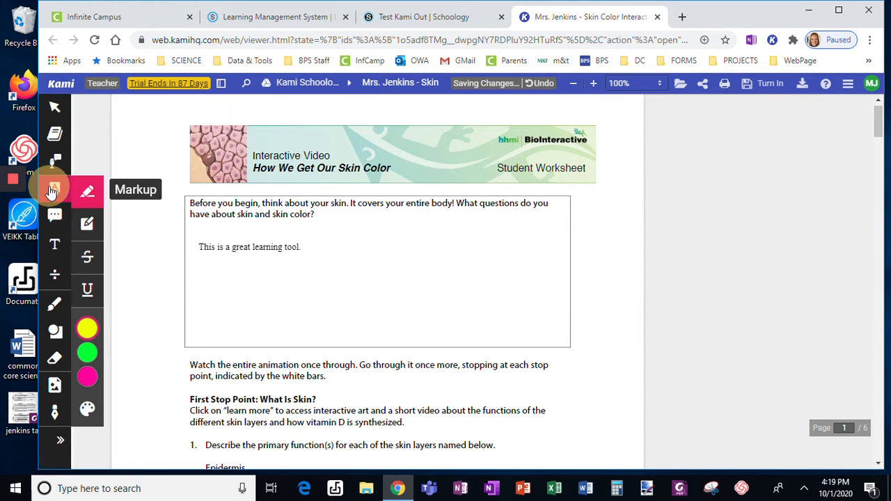
{"action": "left_click_drag", "start_coordinate": [186, 360], "coordinate": [188, 203]}
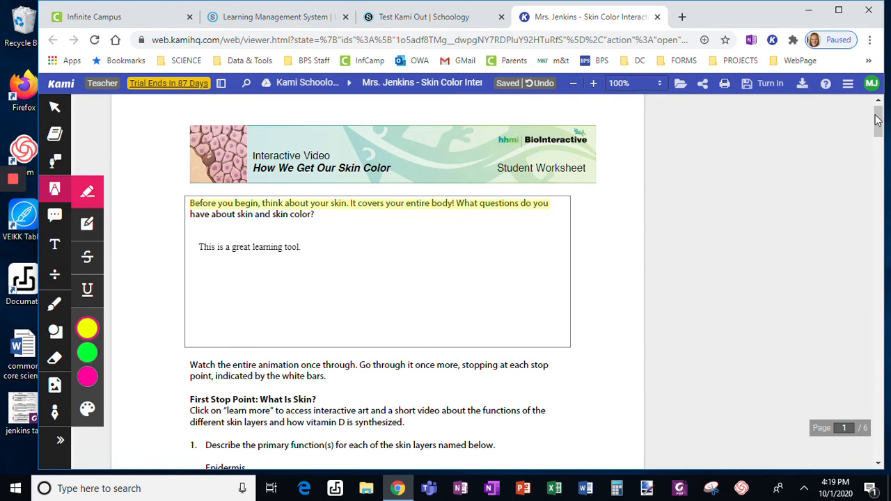
{"action": "left_click_drag", "start_coordinate": [880, 115], "coordinate": [883, 137]}
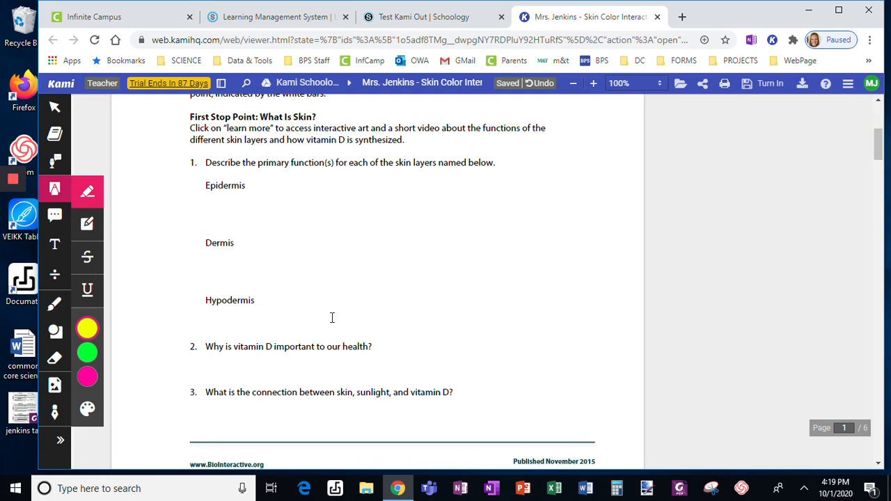
{"action": "left_click", "coordinate": [87, 223]}
{"action": "mouse_move", "coordinate": [179, 110]}
{"action": "left_mouse_down"}
{"action": "mouse_move", "coordinate": [303, 148]}
{"action": "mouse_move", "coordinate": [559, 160]}
{"action": "left_mouse_up"}
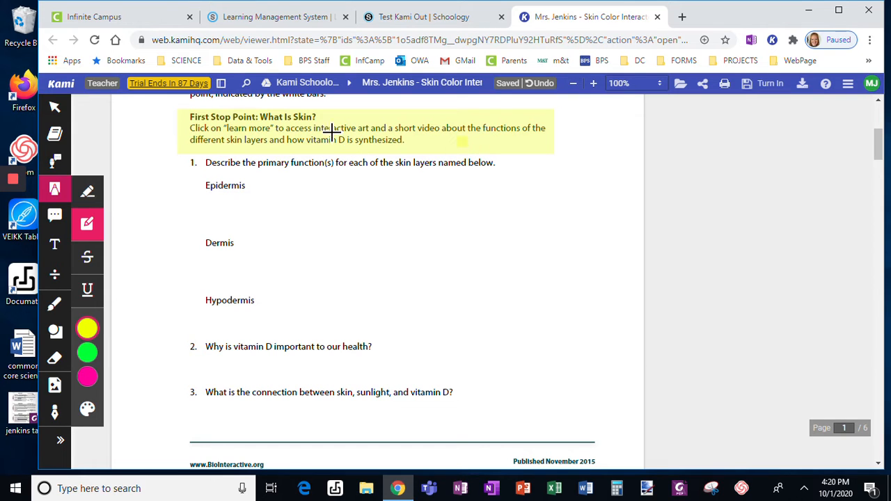
{"action": "left_click", "coordinate": [463, 142]}
{"action": "left_click", "coordinate": [538, 84]}
{"action": "left_click", "coordinate": [534, 83]}
Strike through question 2 and make the strikethrough black.
{"action": "left_click", "coordinate": [85, 258]}
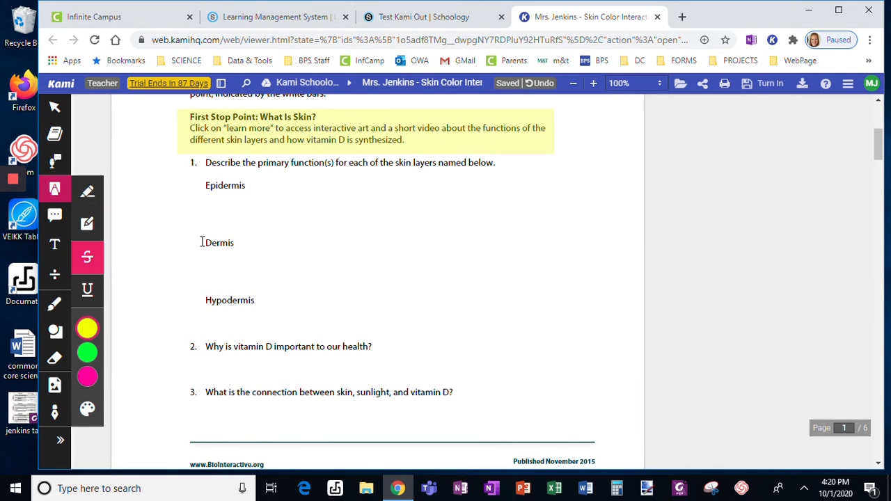
{"action": "mouse_move", "coordinate": [186, 348]}
{"action": "left_mouse_down"}
{"action": "mouse_move", "coordinate": [342, 339]}
{"action": "mouse_move", "coordinate": [376, 348]}
{"action": "left_mouse_up"}
{"action": "left_click", "coordinate": [229, 347]}
{"action": "left_click", "coordinate": [255, 306]}
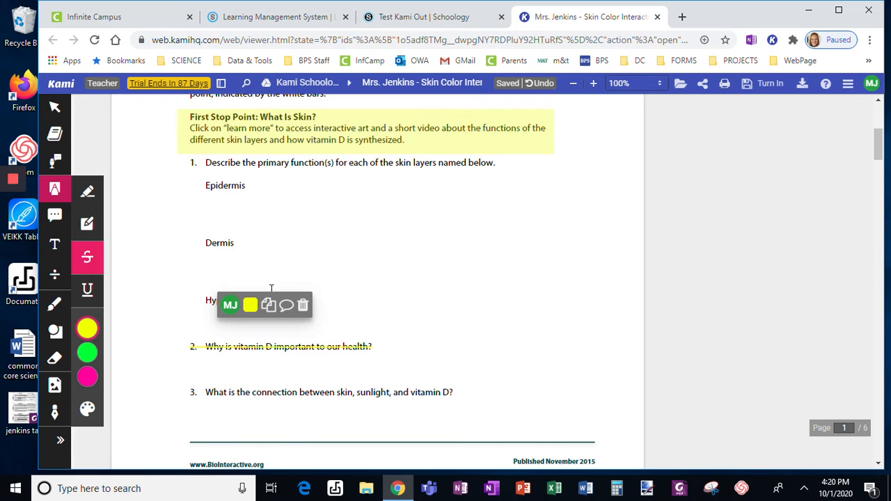
{"action": "mouse_move", "coordinate": [251, 305]}
{"action": "left_click", "coordinate": [275, 278]}
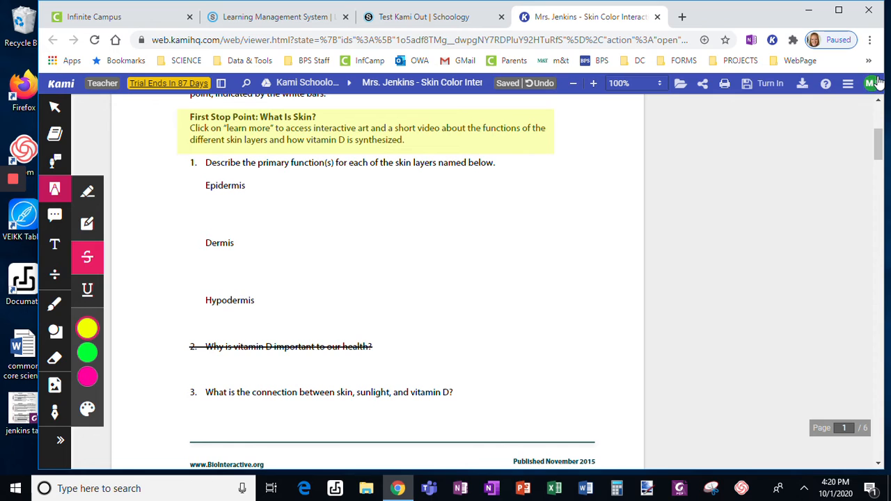
Save all changes to Google Drive and turn in the annotated Skin Color worksheet.
{"action": "left_click", "coordinate": [755, 89]}
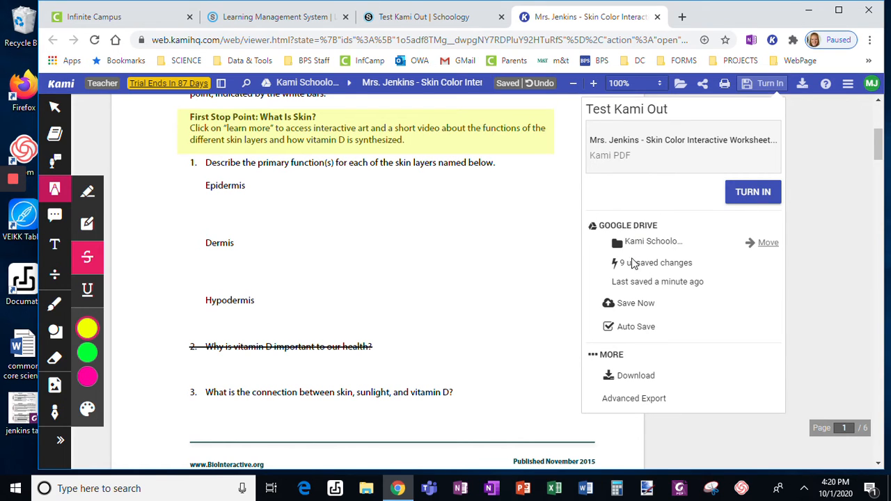
{"action": "left_click", "coordinate": [633, 307]}
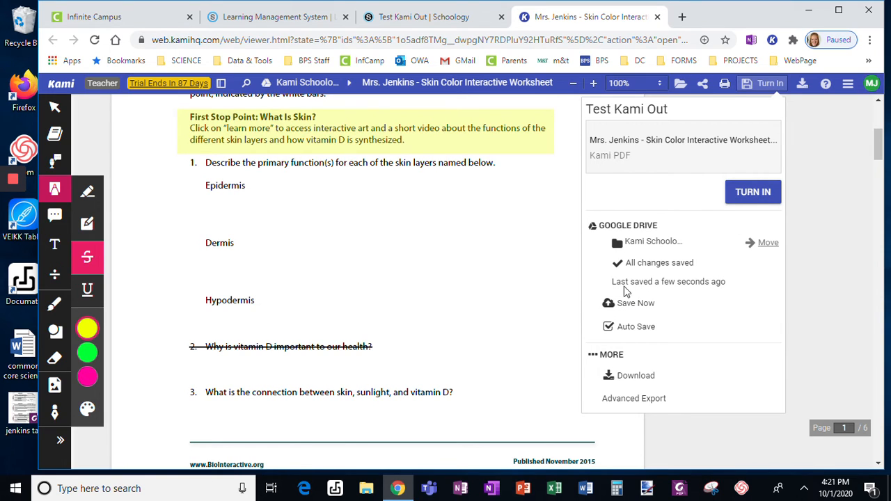
{"action": "left_click", "coordinate": [758, 198]}
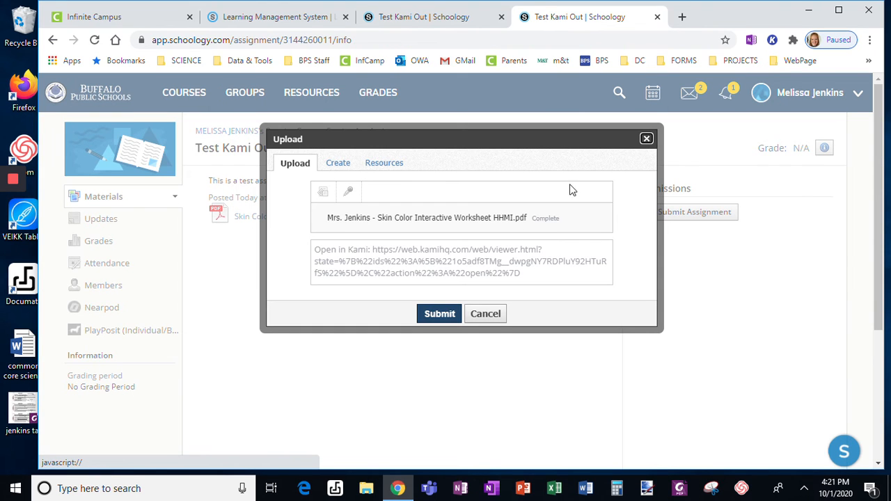
Submit the attached Kami worksheet to the Test Kami Out assignment.
{"action": "left_click", "coordinate": [439, 314]}
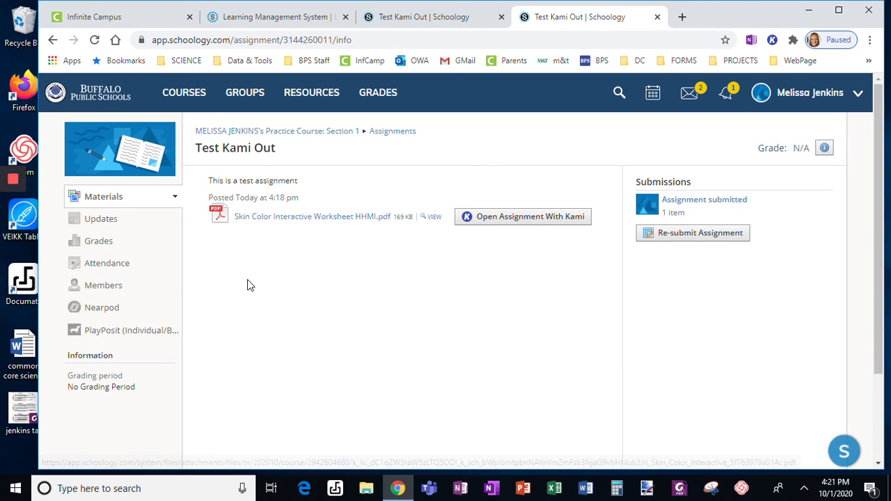
{"action": "mouse_move", "coordinate": [14, 181]}
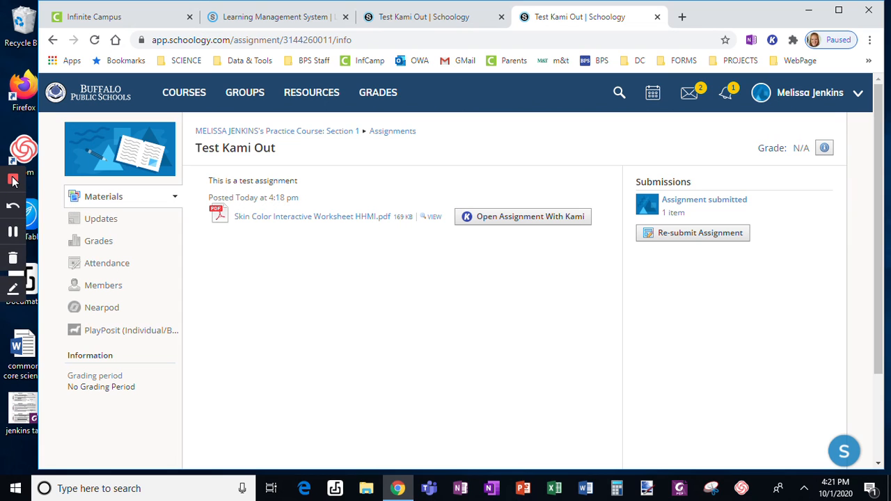
As the teacher, open Test Kami Out and the student's submission under Submissions.
{"action": "left_click", "coordinate": [14, 236]}
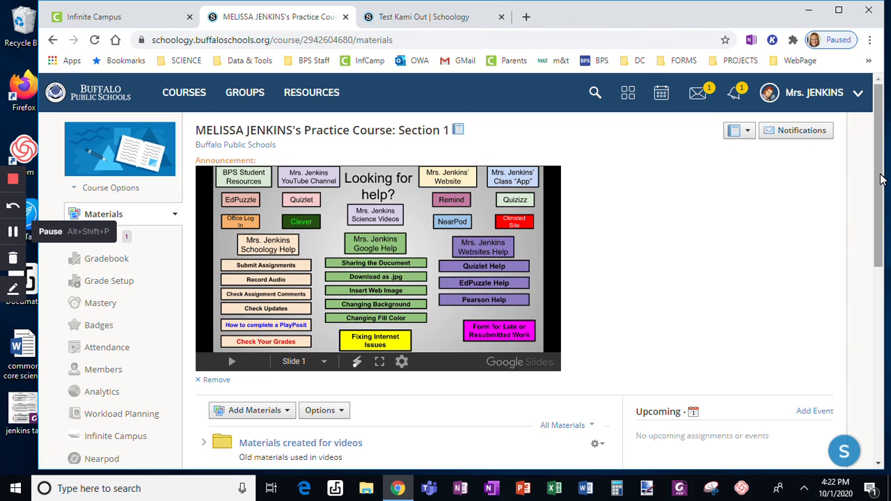
{"action": "left_click_drag", "start_coordinate": [880, 179], "coordinate": [875, 357]}
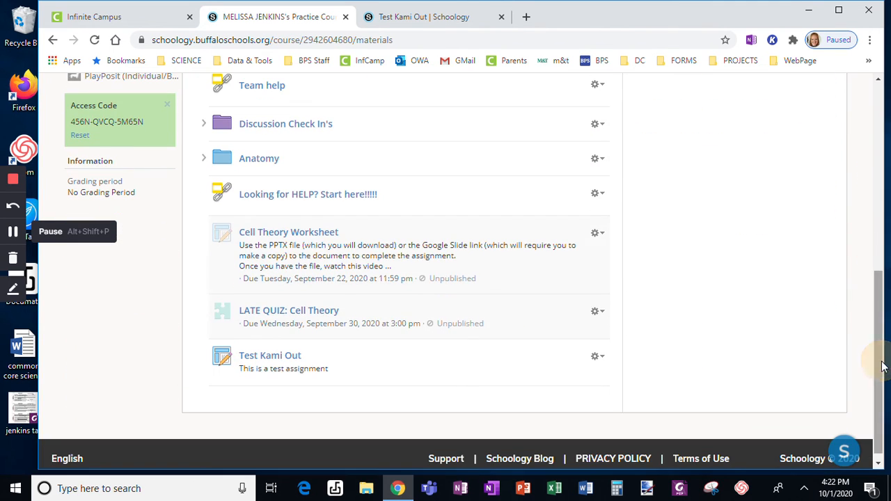
{"action": "left_click", "coordinate": [277, 360]}
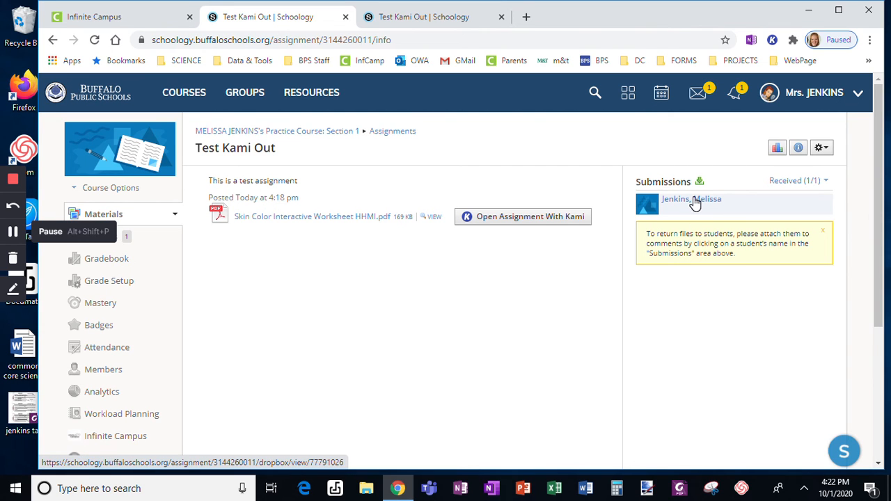
{"action": "left_click", "coordinate": [695, 200]}
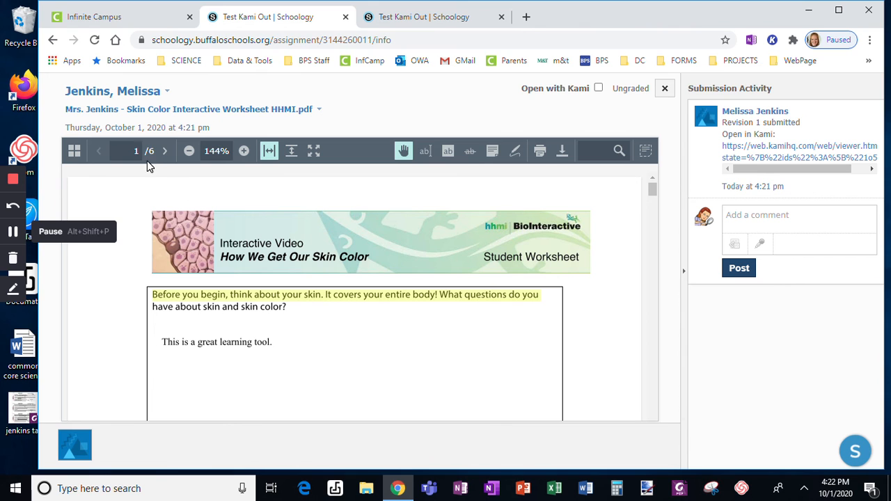
{"action": "left_click", "coordinate": [651, 188]}
{"action": "left_click_drag", "start_coordinate": [651, 188], "coordinate": [644, 216]}
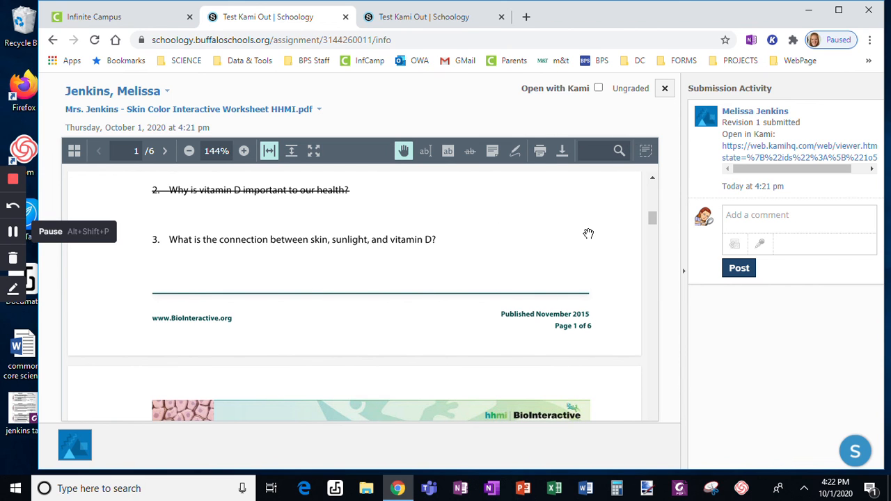
{"action": "left_click_drag", "start_coordinate": [652, 222], "coordinate": [652, 186]}
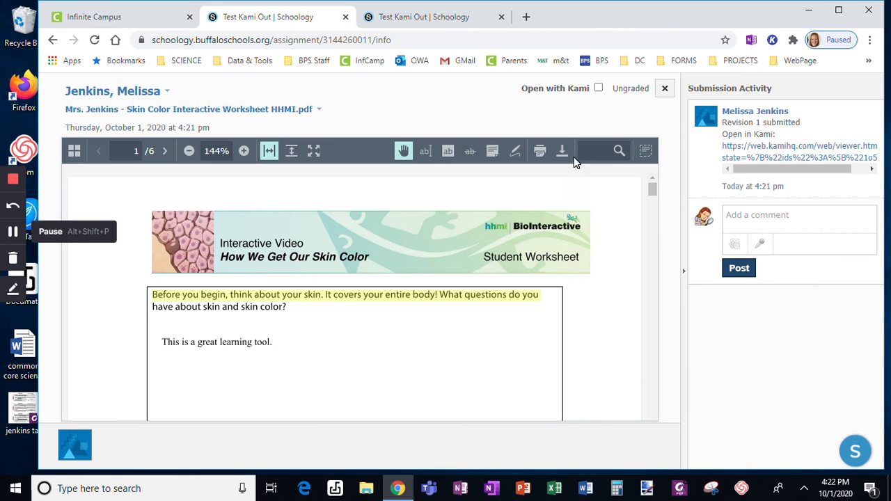